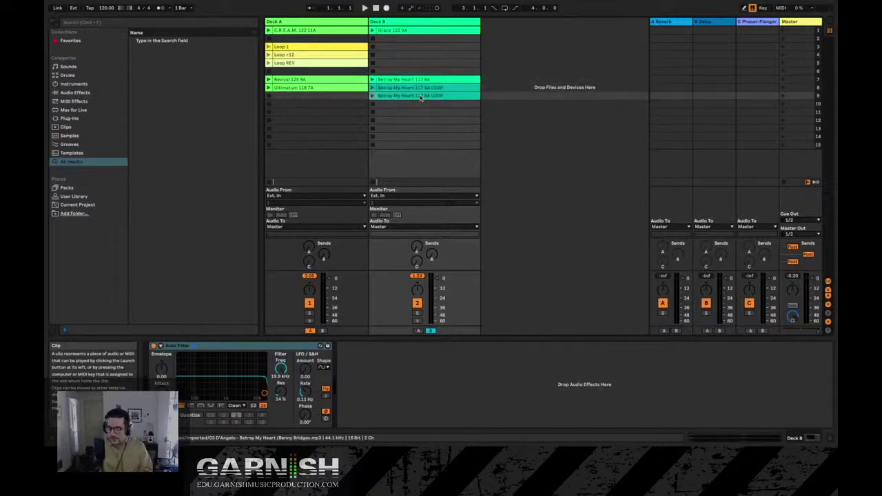
- Duplicate the Betray My Heart LOOP clip into row 10 of Deck B, and undo the last two duplications
drag(420, 98, 419, 104)
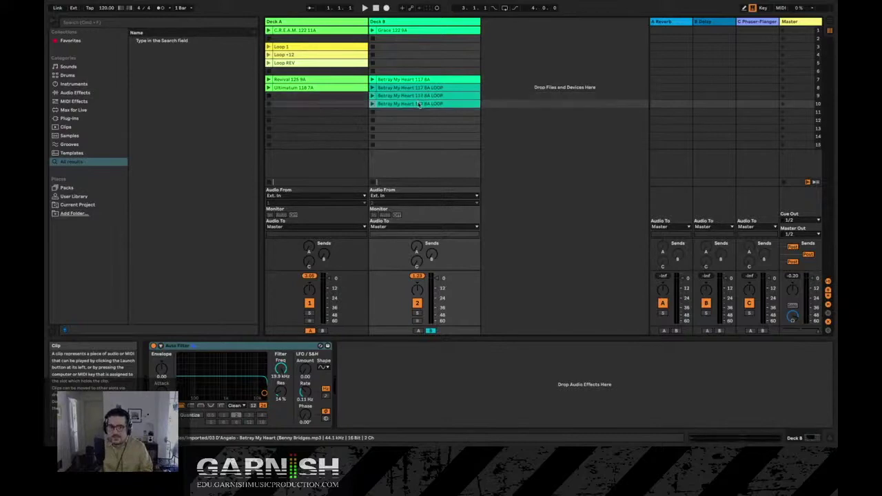
key(ctrl+z)
key(ctrl+z)
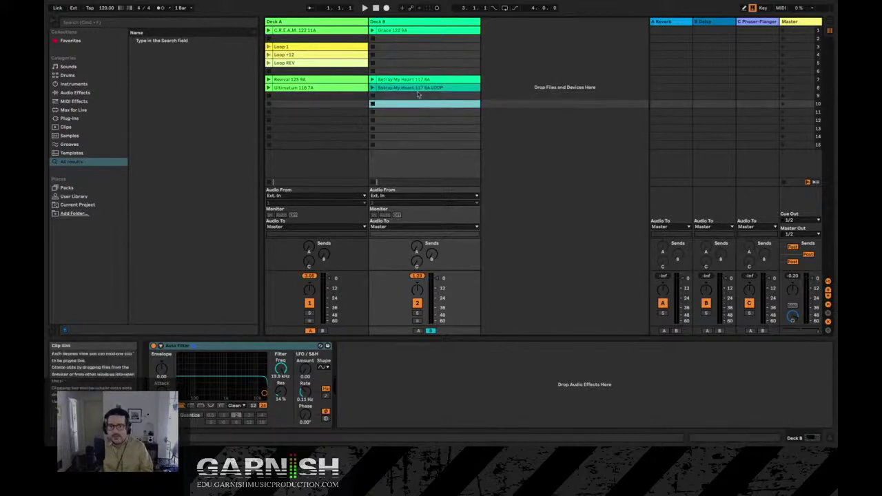
- Compare the full Betray My Heart 117 8A clip with its LOOP copy, viewing the whole waveform and the loop region
click(406, 81)
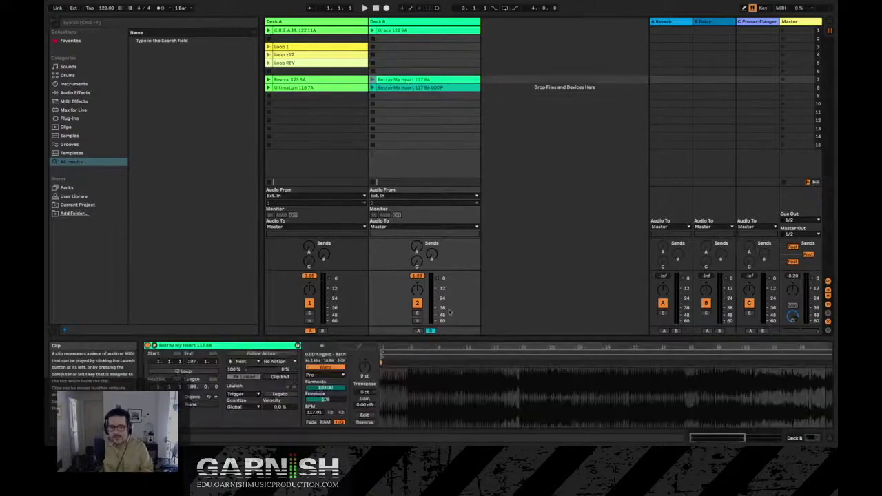
drag(464, 350, 435, 342)
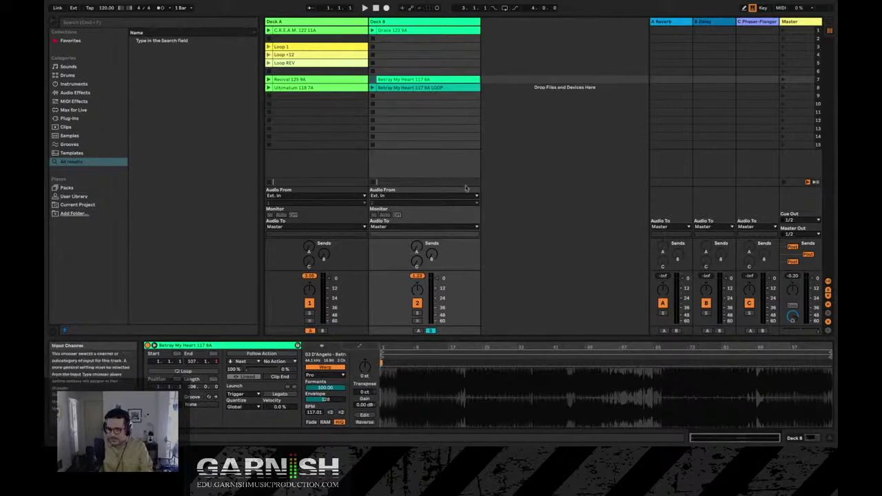
click(398, 88)
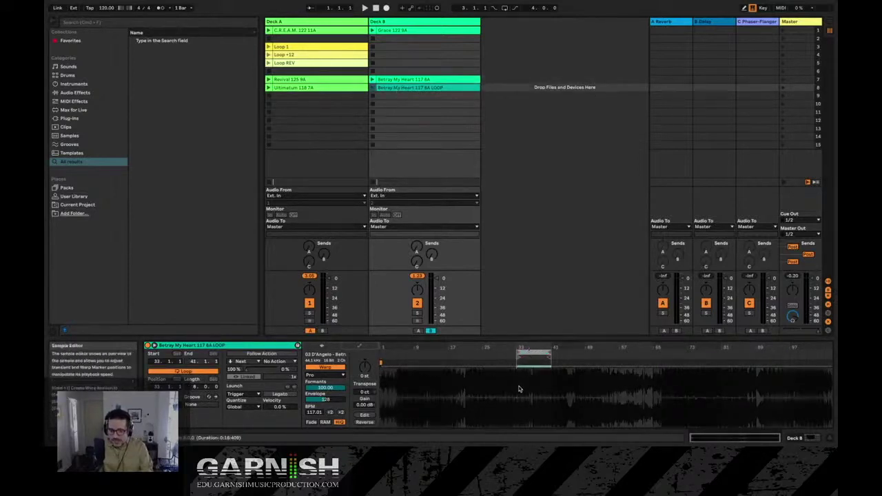
click(292, 88)
click(396, 88)
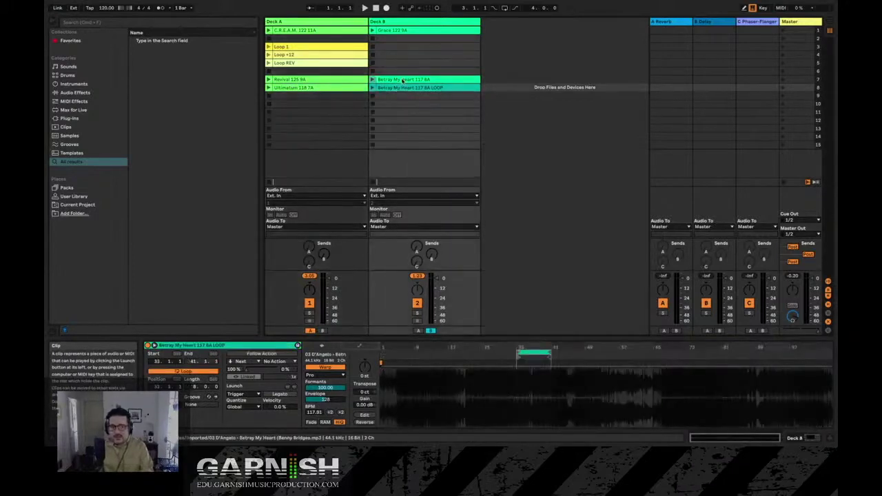
key(Up)
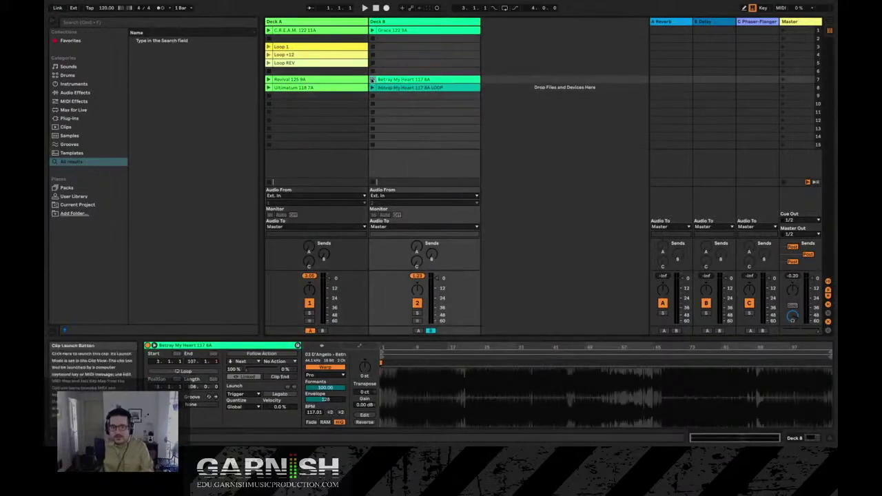
- Audition the transition from Betray My Heart and its LOOP clip on Deck B to Ultimatum 118 7A on Deck A, and stop all clips
click(372, 79)
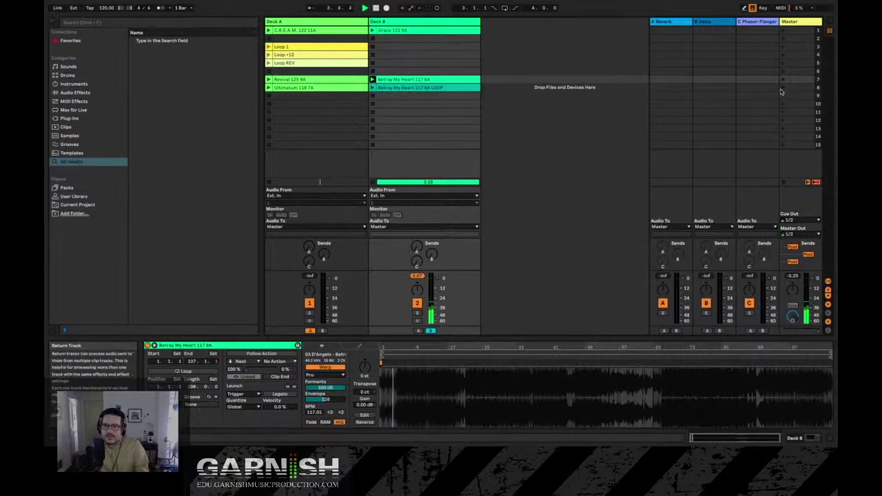
click(385, 89)
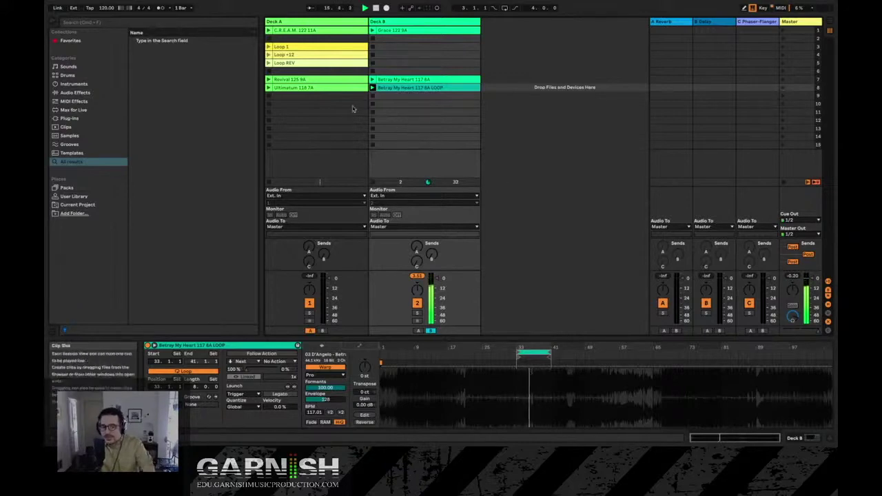
click(269, 87)
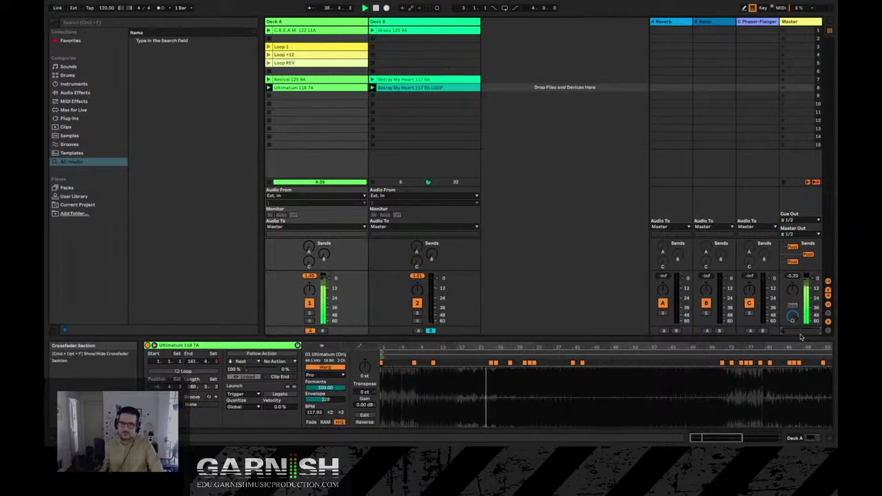
click(784, 184)
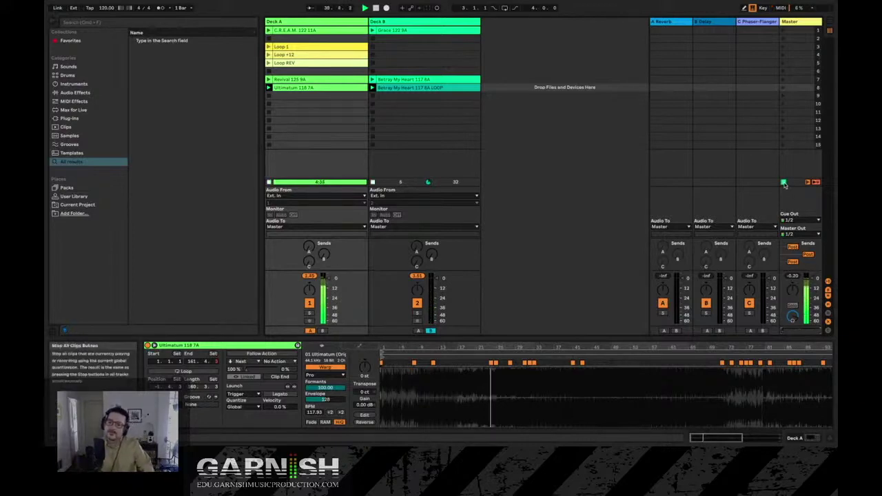
- Review the clip settings of Betray My Heart LOOP, Loop 1, Loop REV and C.R.E.A.M. 122 11A
click(419, 88)
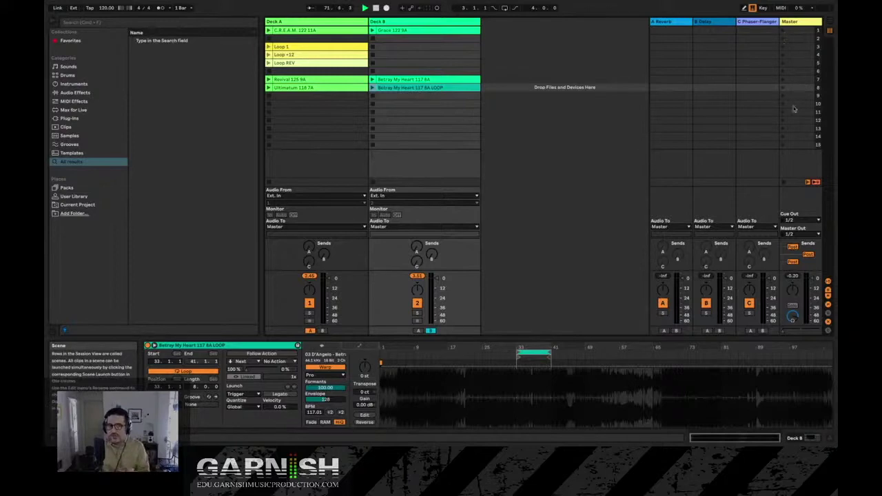
click(305, 46)
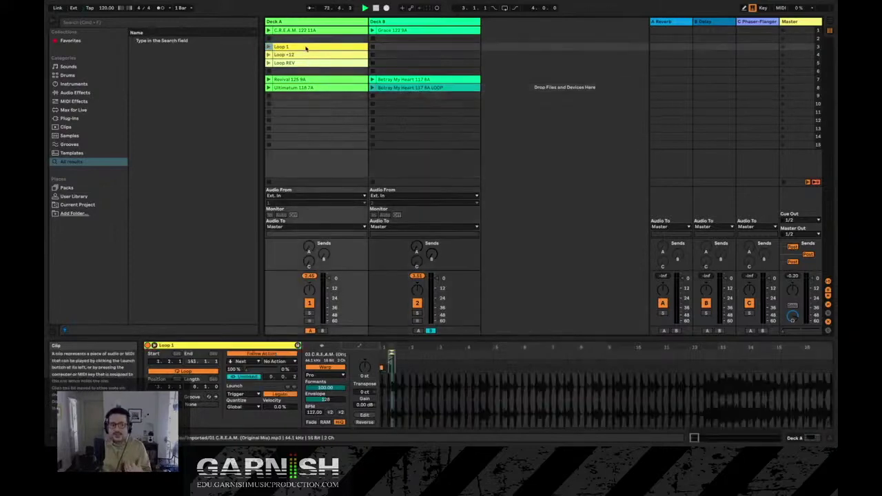
click(301, 63)
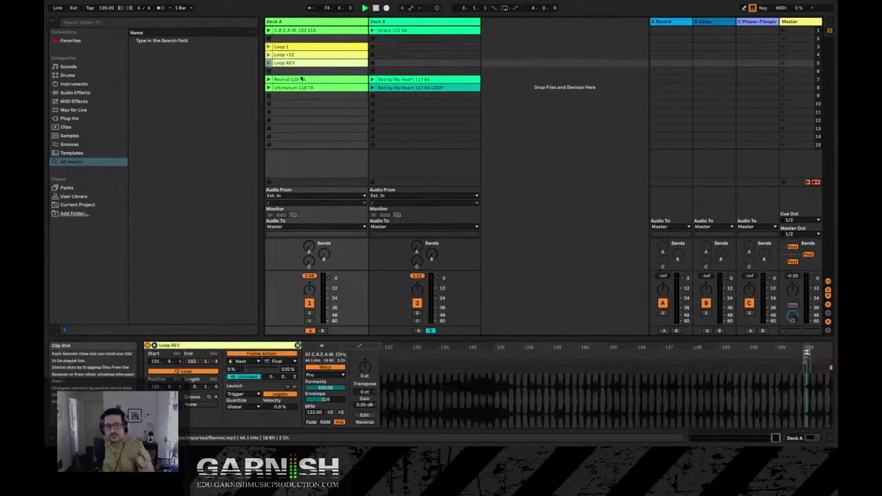
click(317, 71)
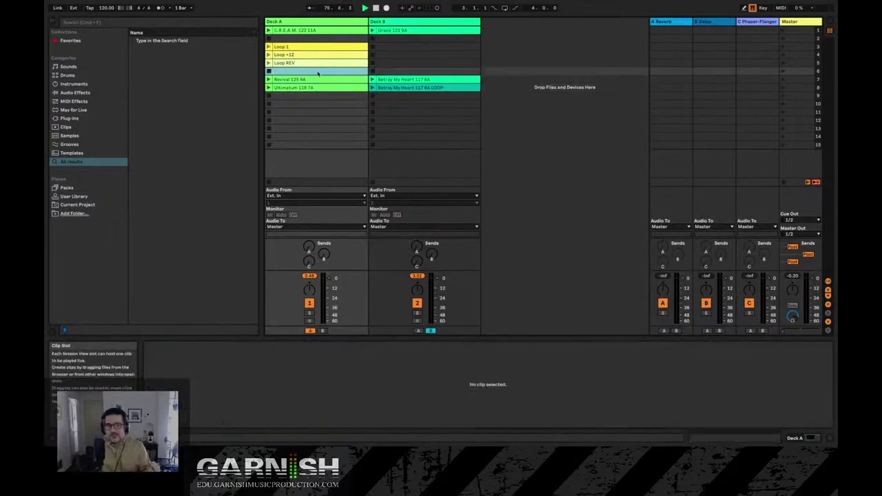
click(318, 63)
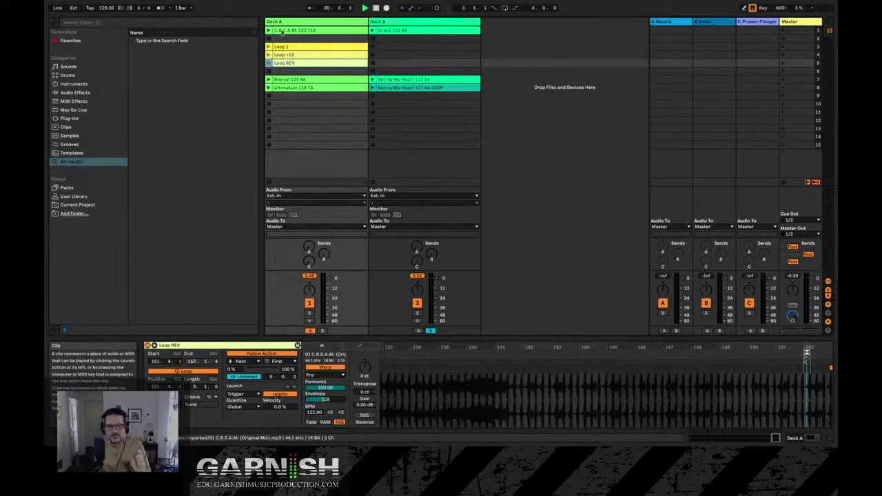
click(284, 32)
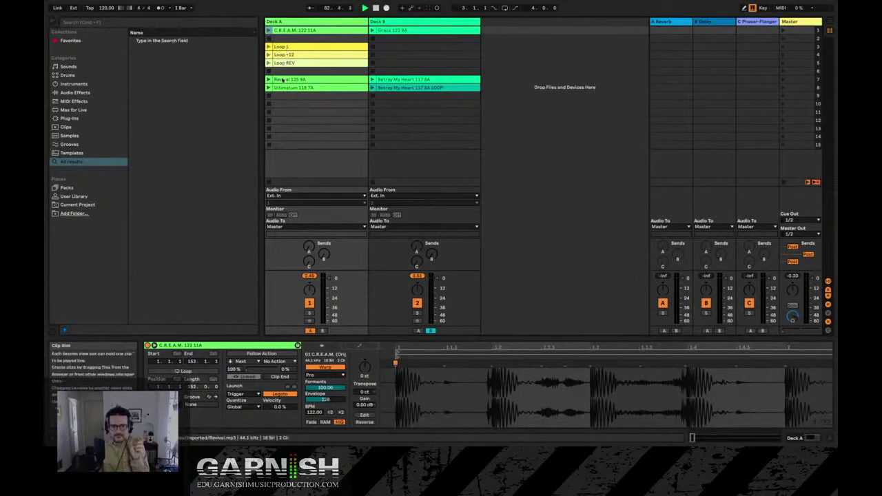
- Try inserting four empty scenes below row 6, and undo the insertions
click(291, 71)
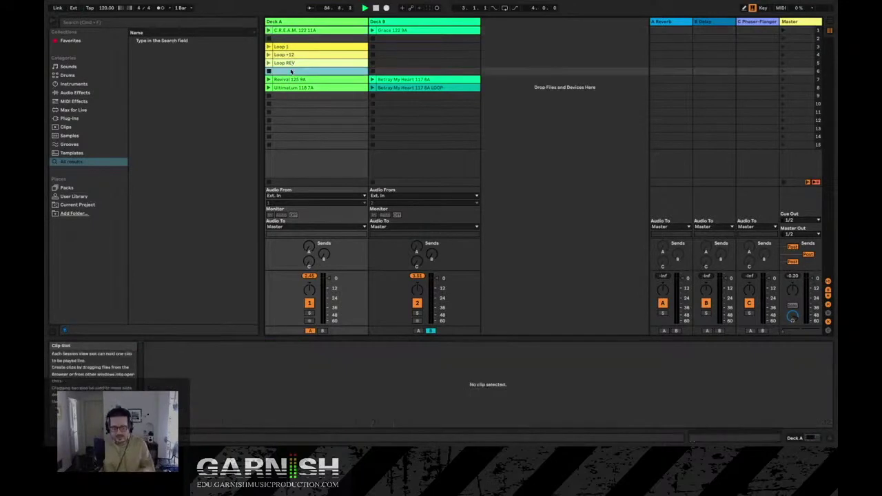
key(ctrl+i)
key(ctrl+i)
key(ctrl+i)
key(ctrl+i)
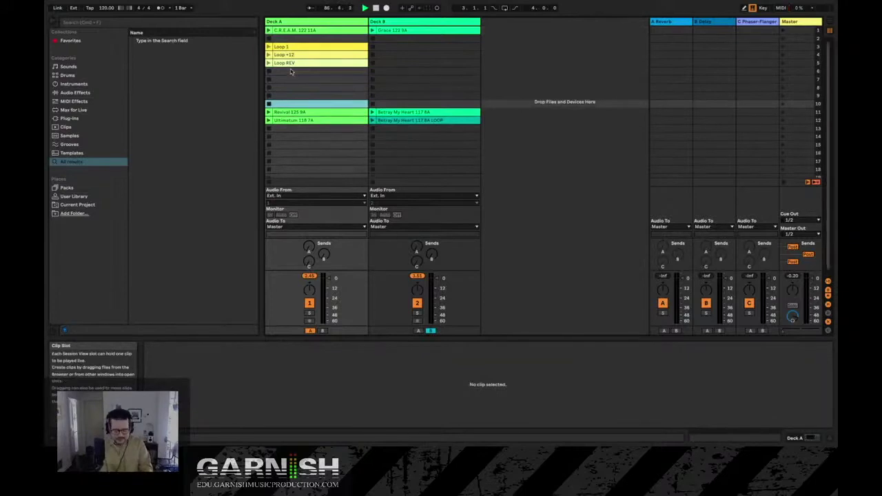
key(super+z)
key(super+z)
key(super+z)
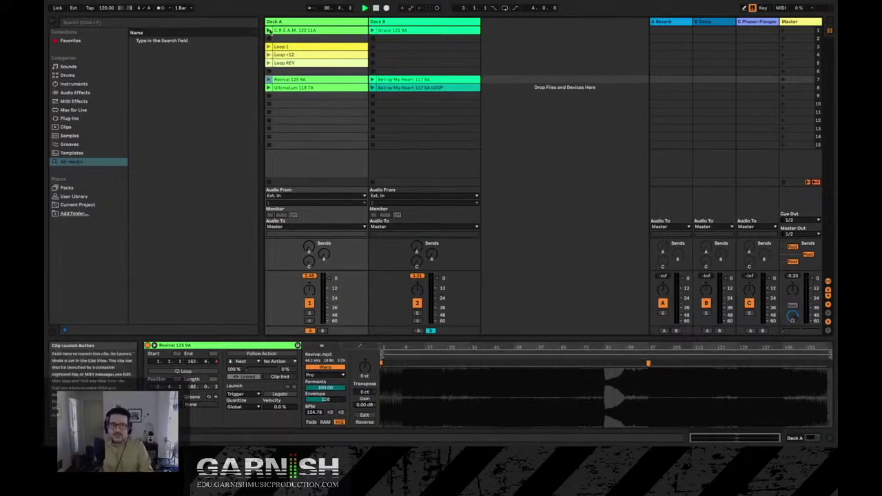
- Play C.R.E.A.M. 122 11A on Deck A, alternate twice with the Loop 1 follow-action chain, and stop the deck
click(269, 31)
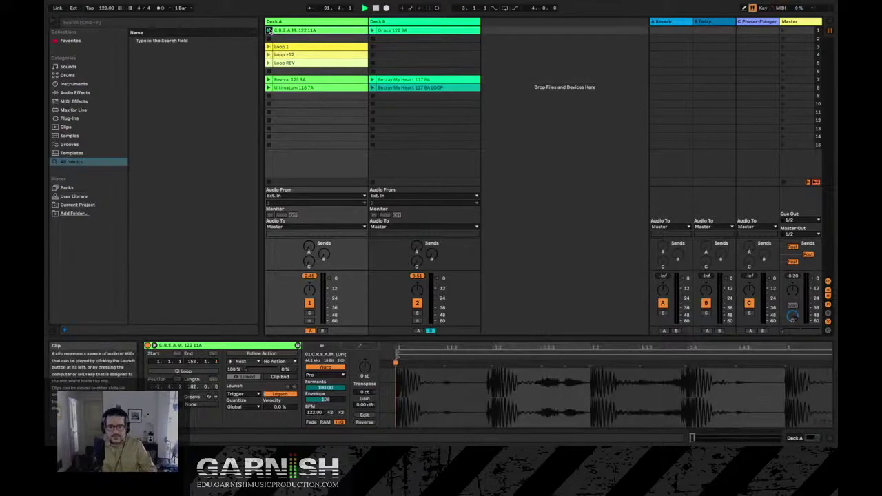
click(269, 47)
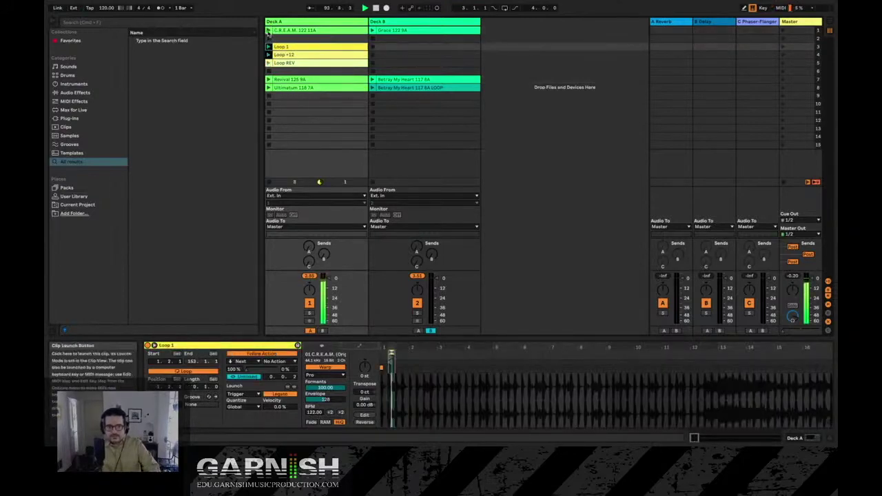
click(268, 30)
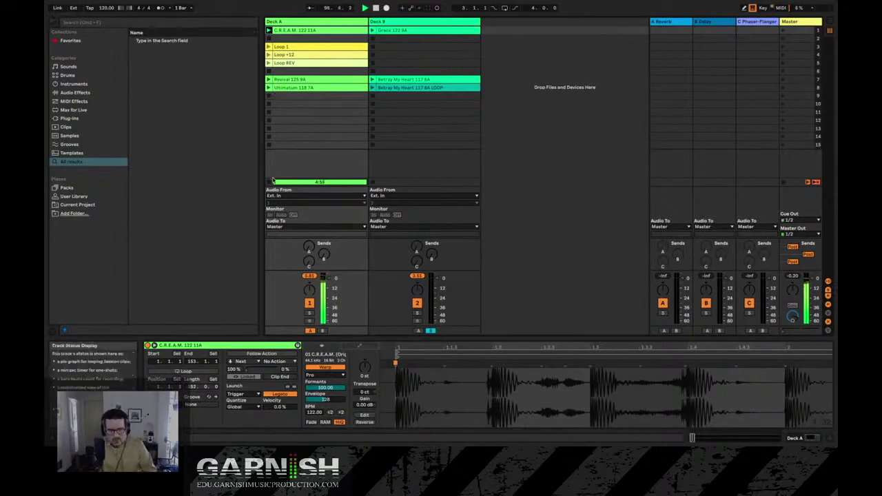
click(269, 46)
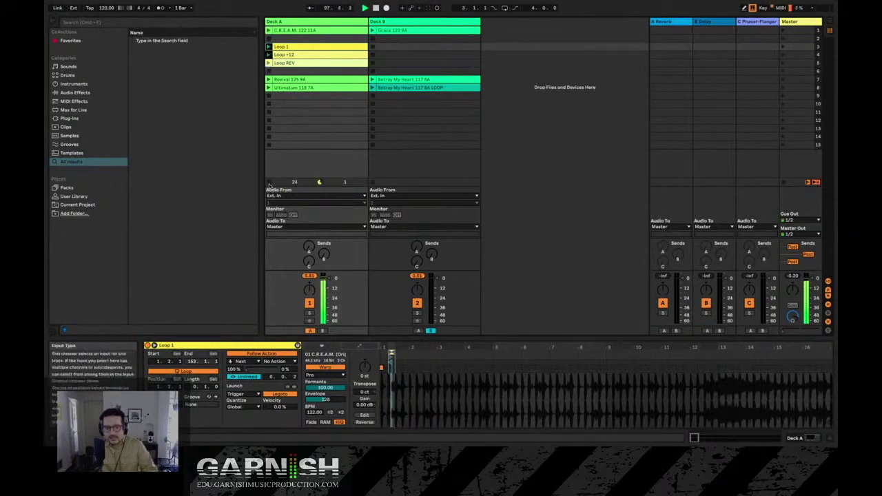
click(269, 184)
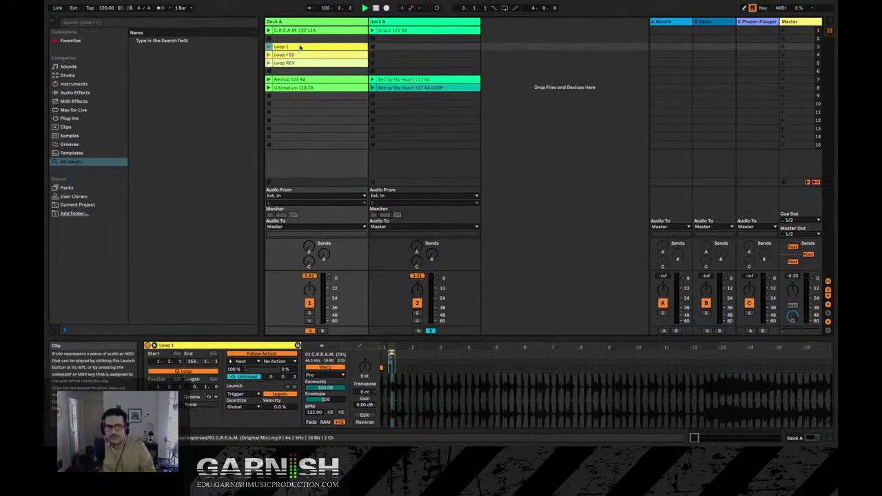
- Examine the short loop regions of Loop 1 and Loop REV up close in their waveforms
drag(390, 344, 413, 347)
click(270, 47)
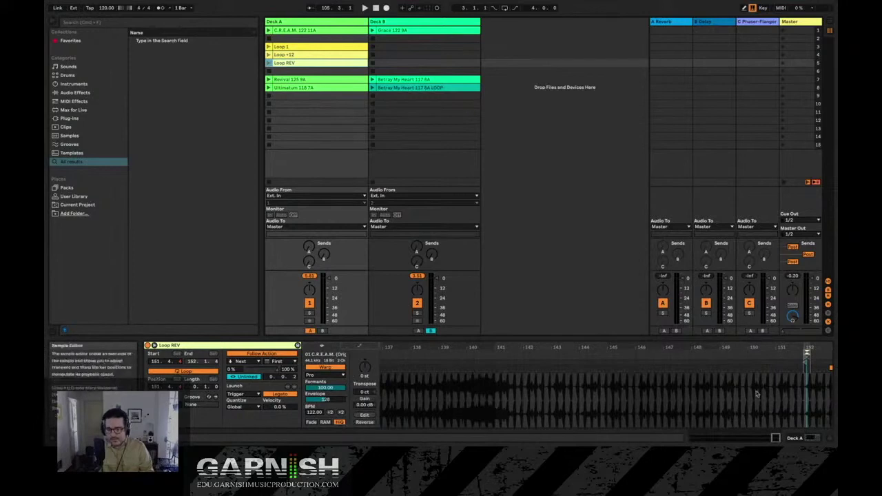
mouse_move(807, 351)
mouse_down()
mouse_move(811, 358)
mouse_move(817, 346)
mouse_up()
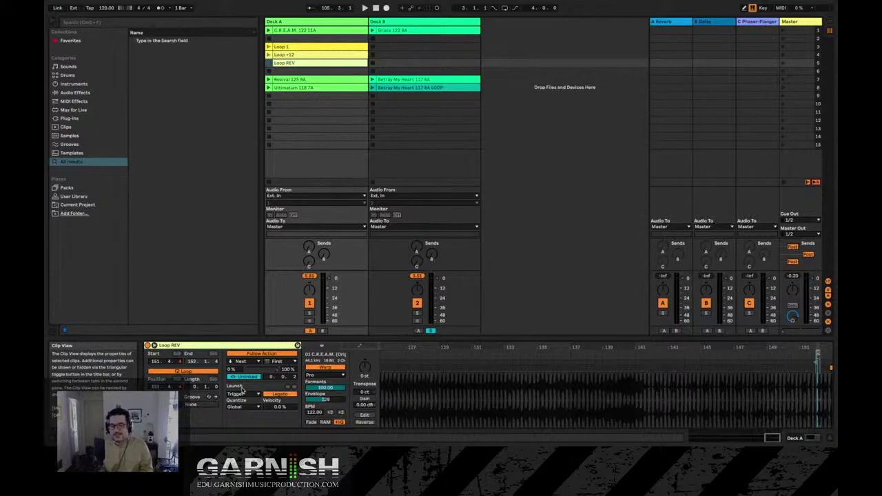
- Compare the launch and follow-action settings of C.R.E.A.M. 122 11A, Loop 1, Loop +12 and Loop REV
click(299, 50)
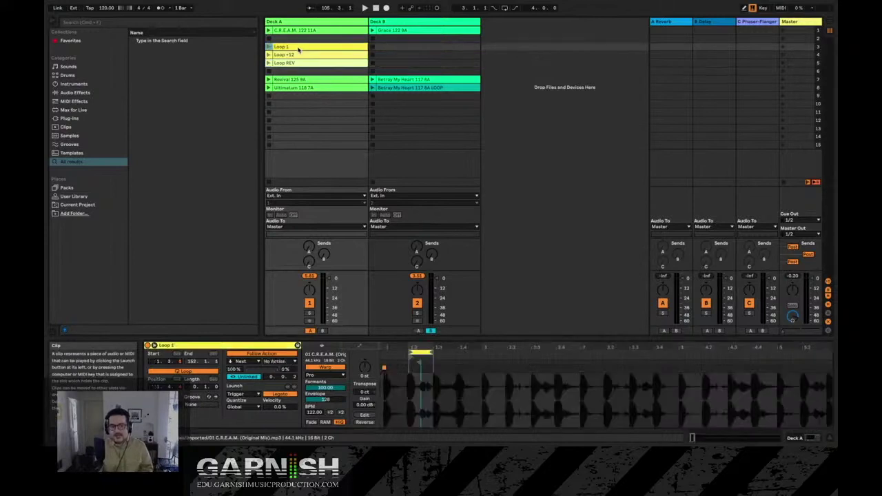
click(294, 30)
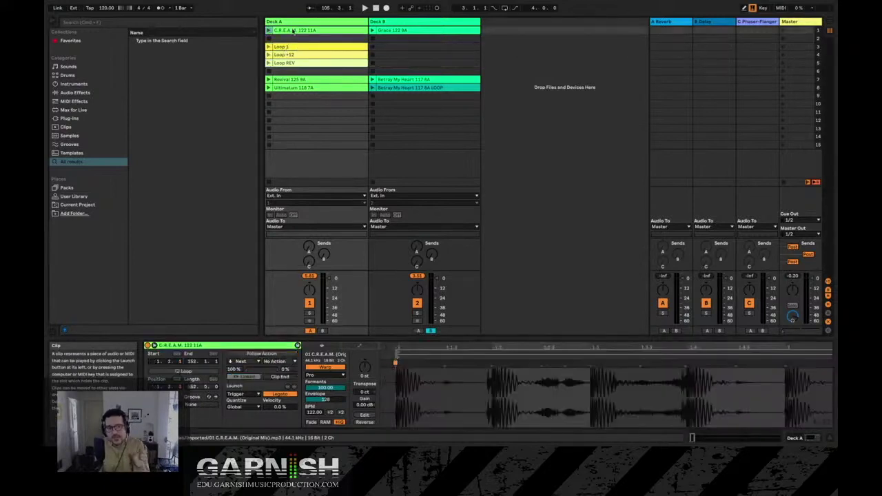
click(295, 48)
click(293, 55)
click(293, 63)
click(290, 54)
click(290, 47)
click(291, 55)
click(289, 63)
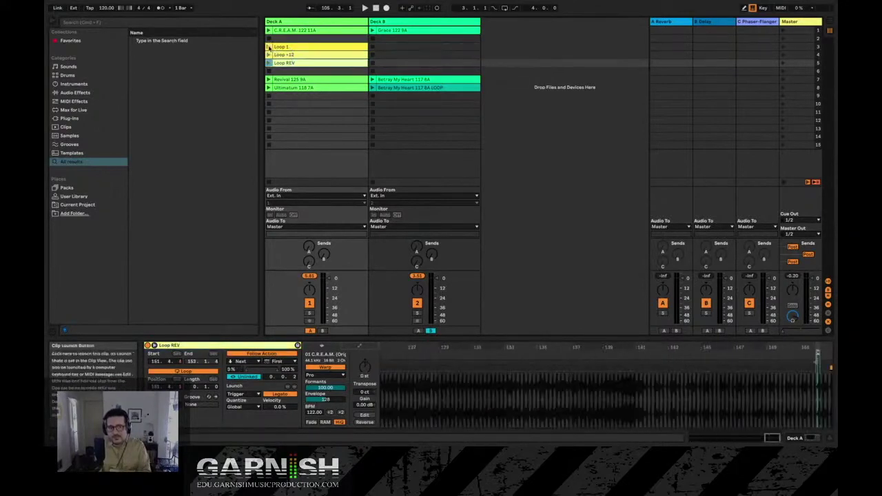
- Launch Loop 1 from a stopped transport, return to C.R.E.A.M. 122 11A, and stop Deck A
click(268, 47)
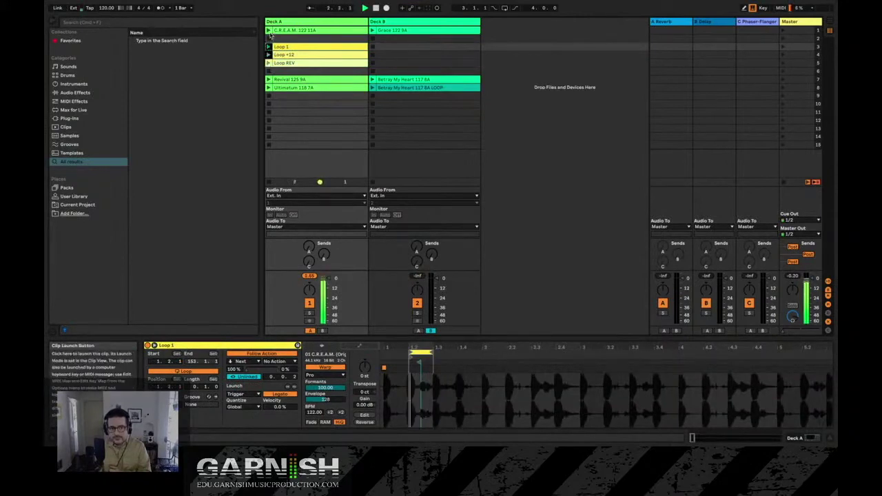
click(269, 31)
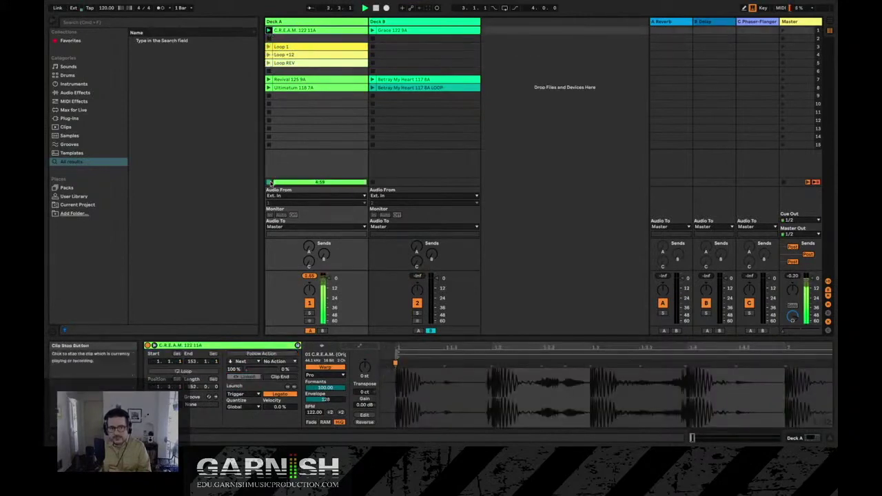
click(270, 182)
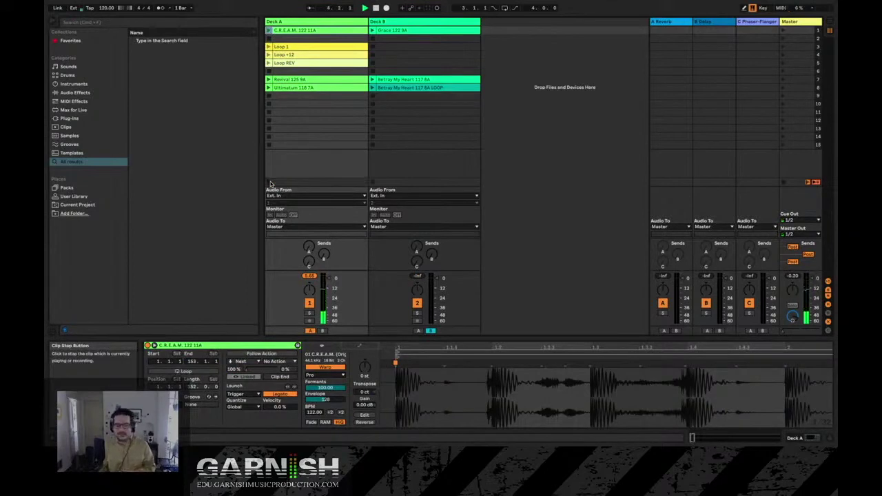